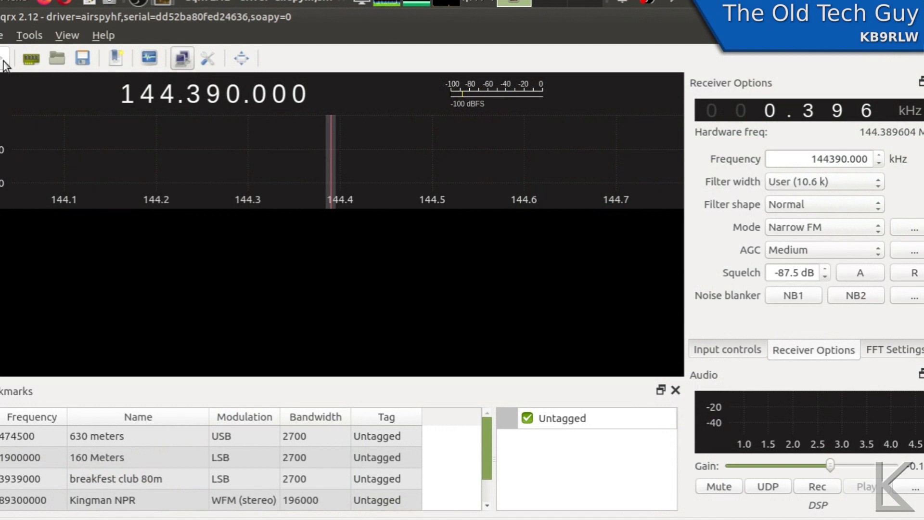
- Start DSP reception at 144.390 MHz and zoom the spectrum in around 144.39 MHz
click(3, 61)
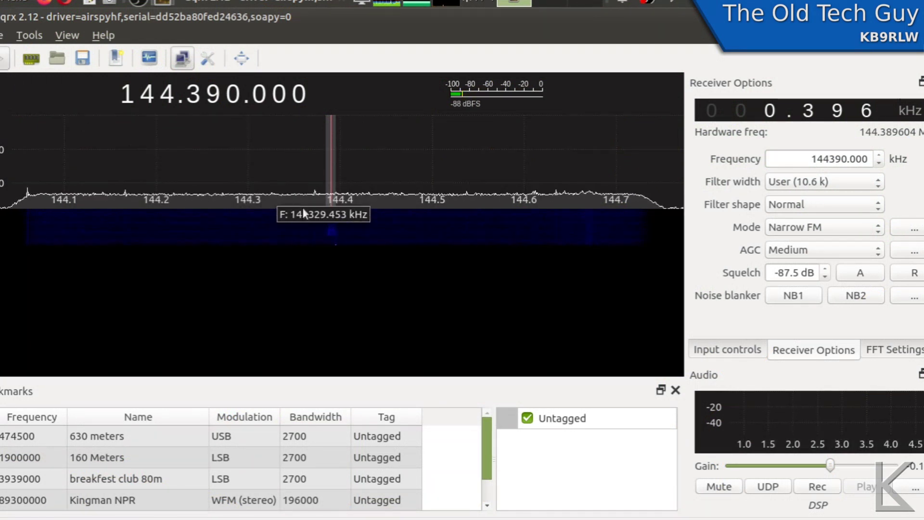
scroll(312, 207, up, 5)
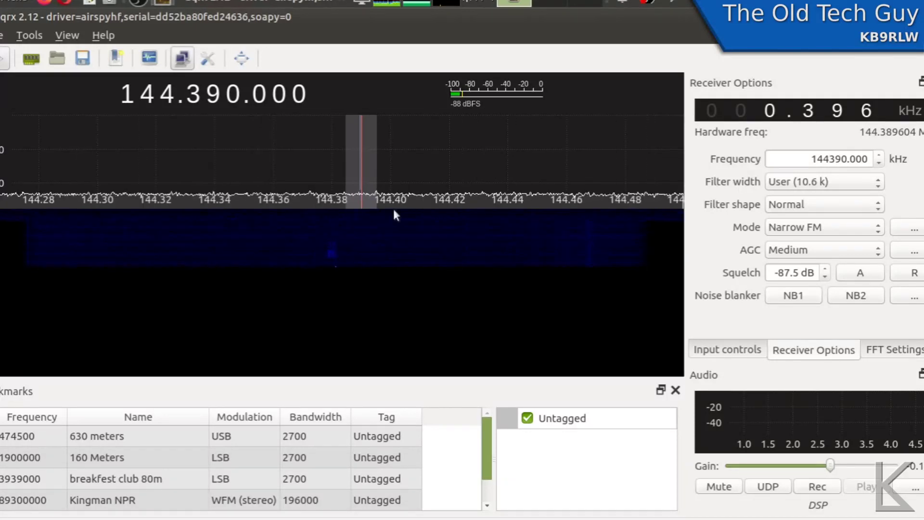
scroll(407, 202, up, 2)
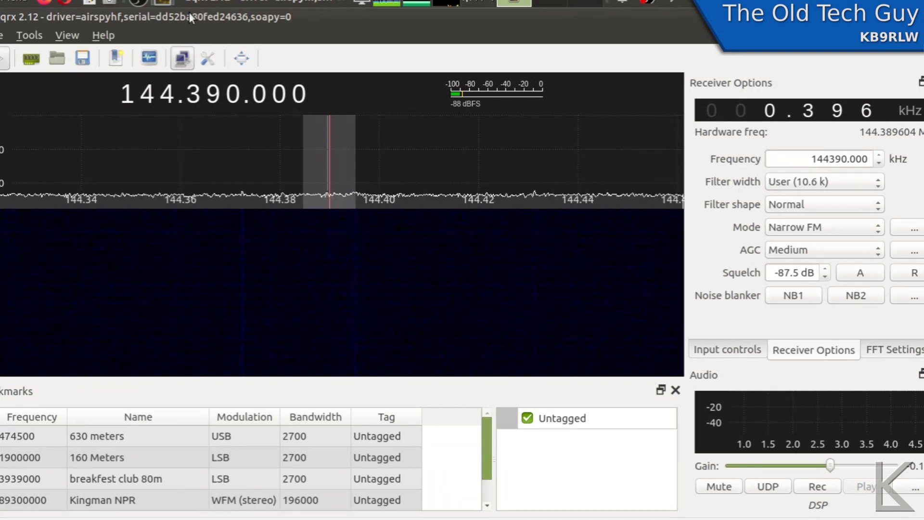
- Open the AFSK1200 Decoder from the Tools menu and move its window to the right side
click(30, 36)
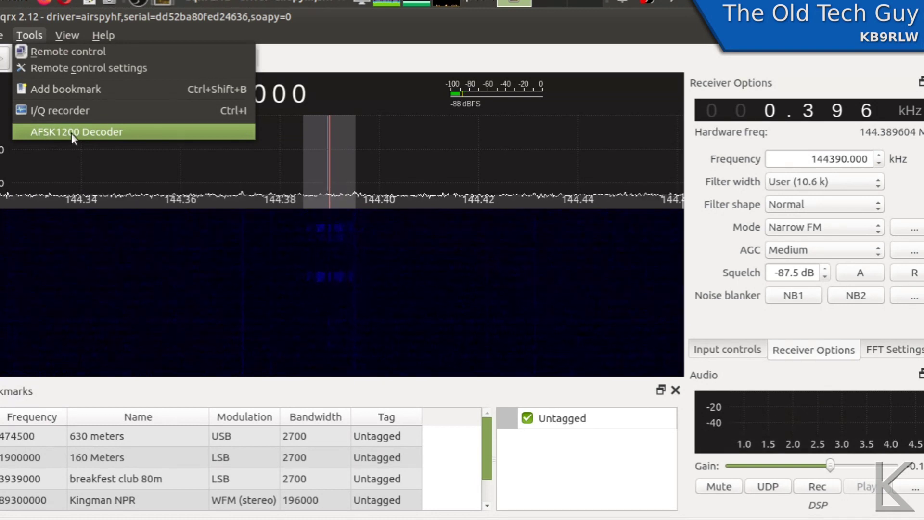
click(122, 131)
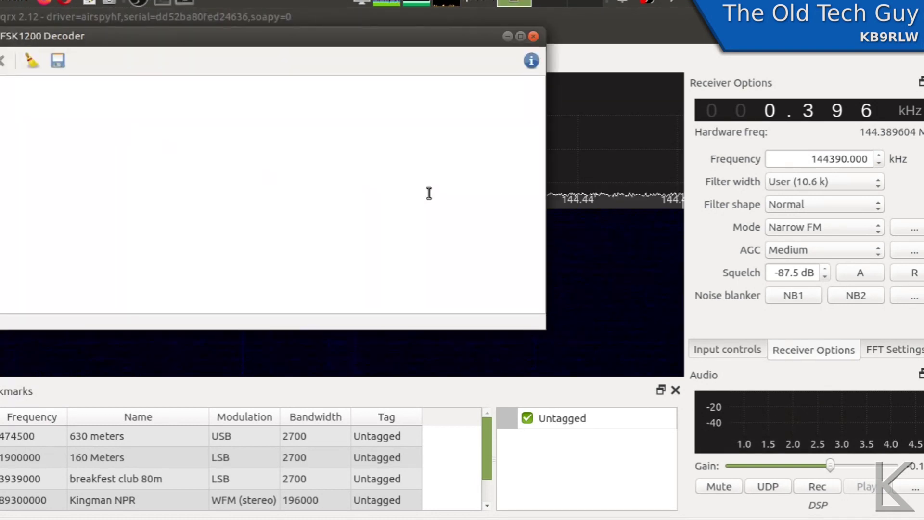
drag(217, 34, 607, 121)
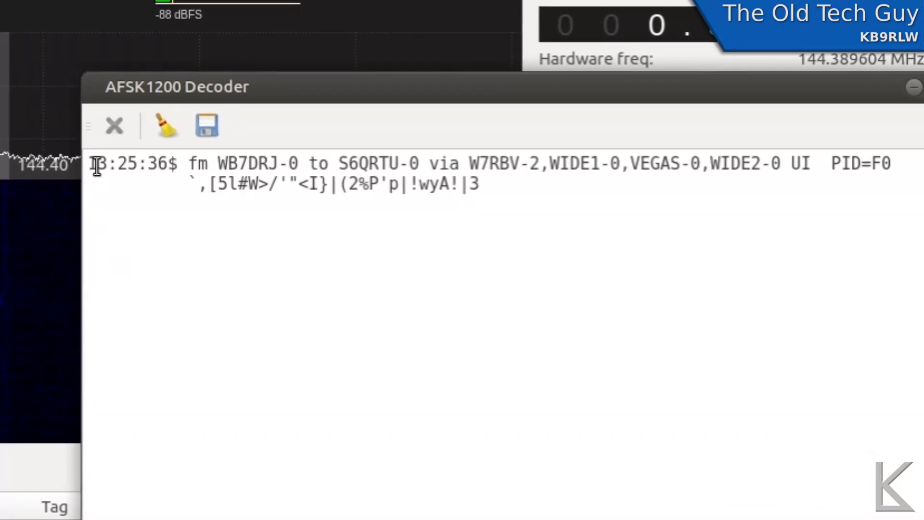
drag(93, 164, 411, 162)
click(211, 186)
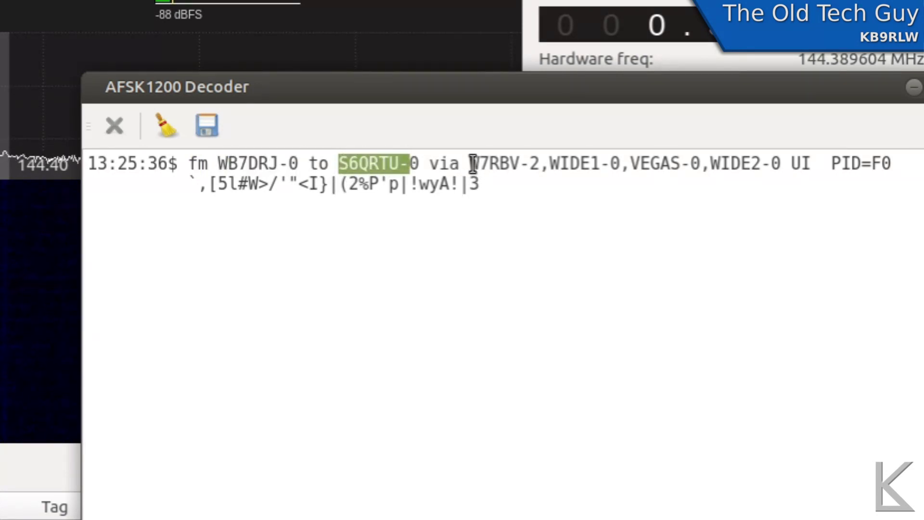
drag(473, 163, 515, 158)
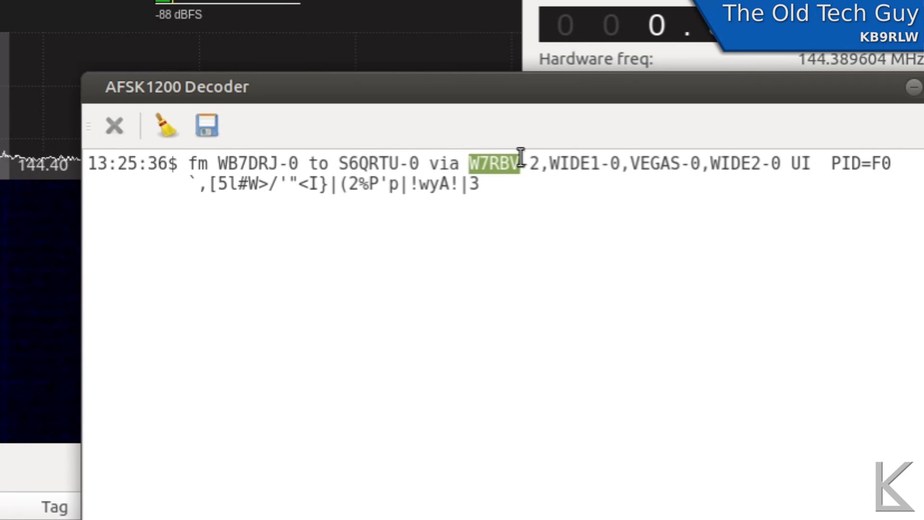
click(583, 171)
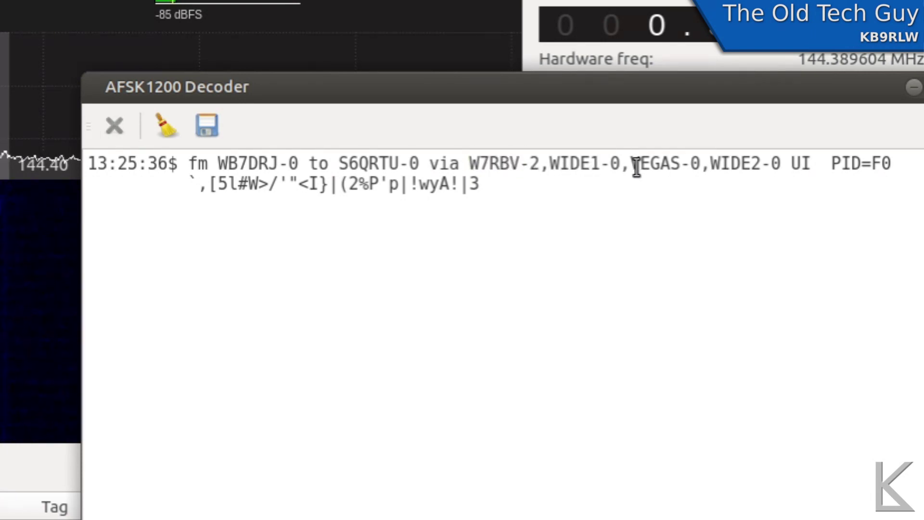
drag(634, 161, 702, 155)
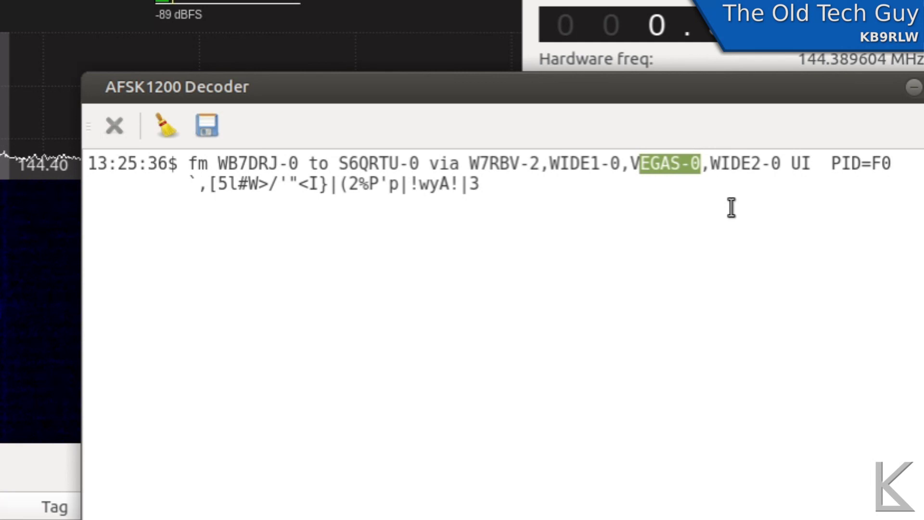
click(677, 214)
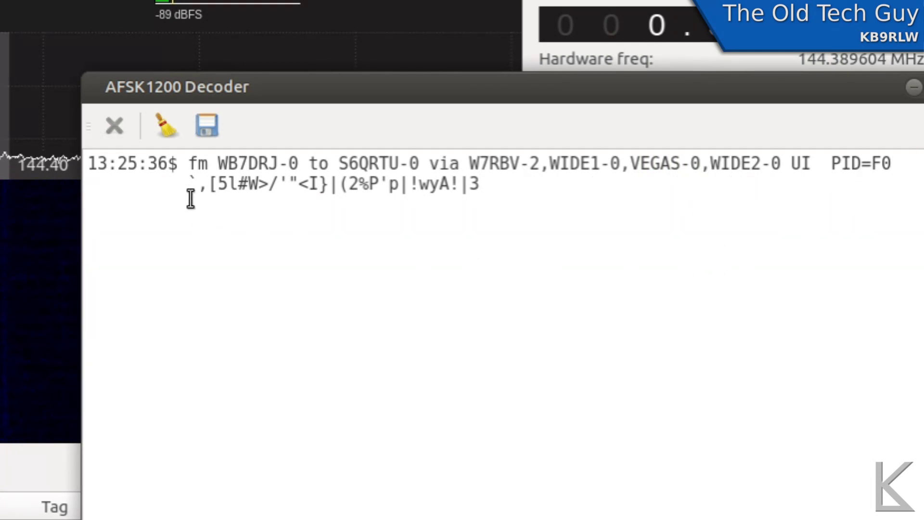
drag(188, 184, 499, 200)
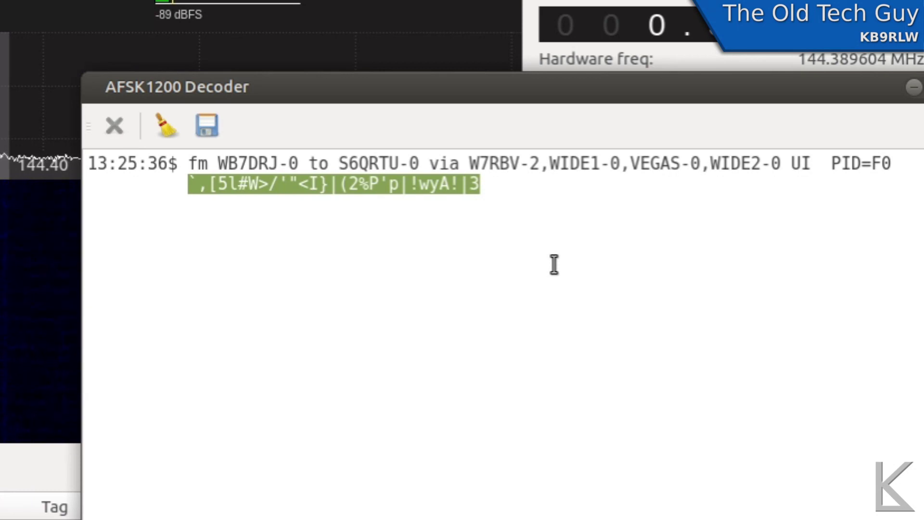
click(508, 251)
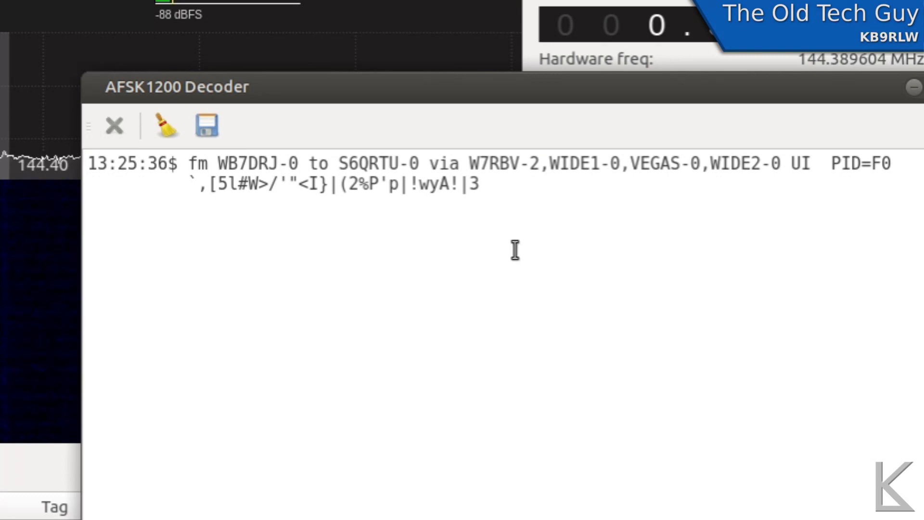
- Shift the AFSK1200 Decoder window left so it shows fully while packets keep arriving
drag(605, 96, 483, 126)
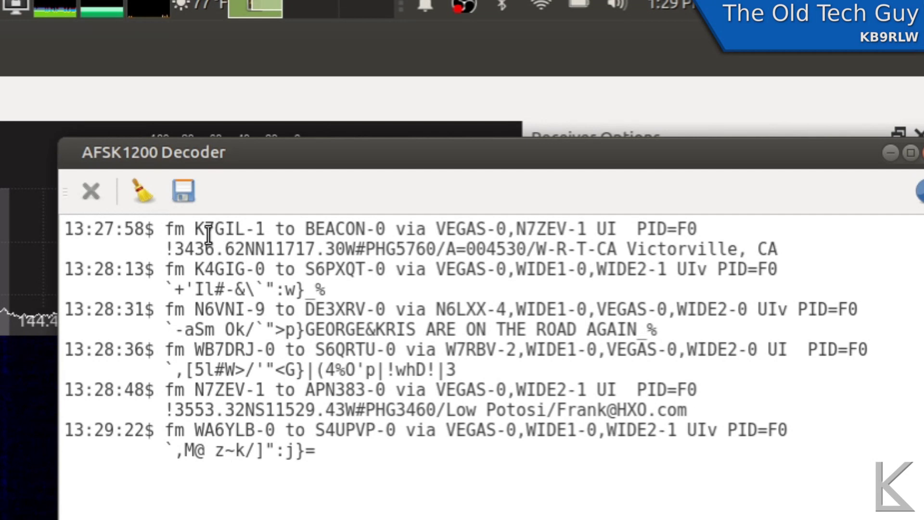
drag(199, 228, 267, 229)
click(259, 230)
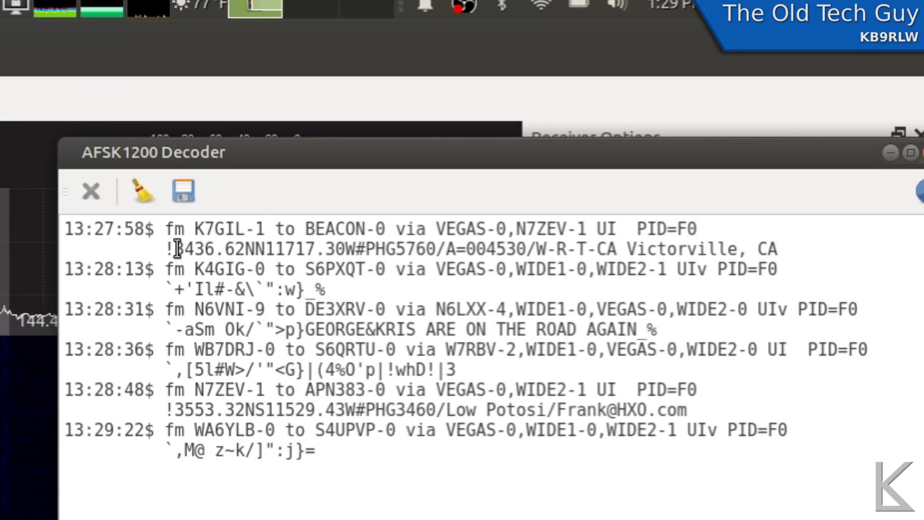
drag(172, 249, 352, 249)
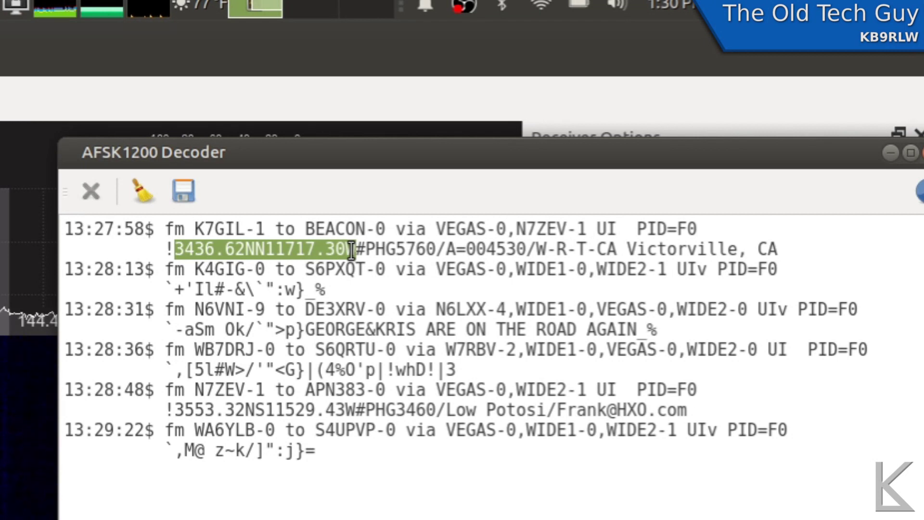
drag(352, 250, 450, 250)
click(502, 250)
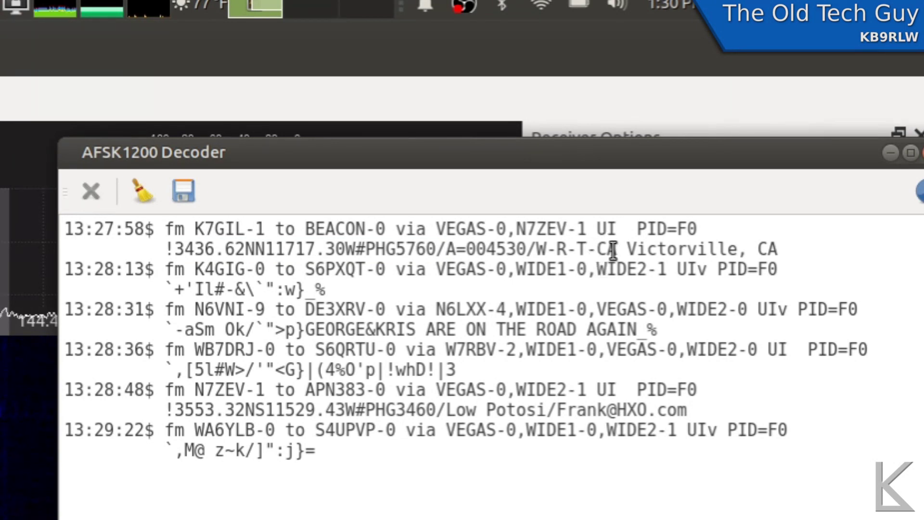
drag(624, 249, 778, 250)
click(680, 268)
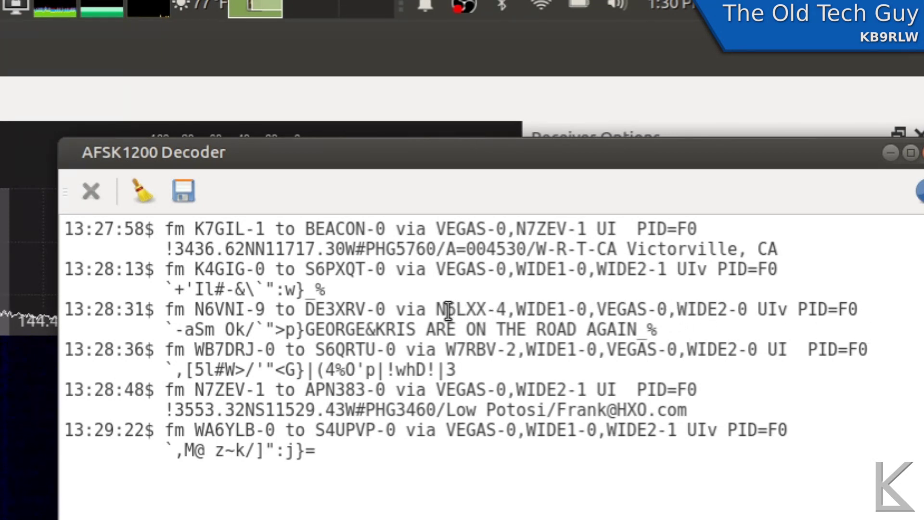
drag(447, 309, 476, 309)
click(489, 304)
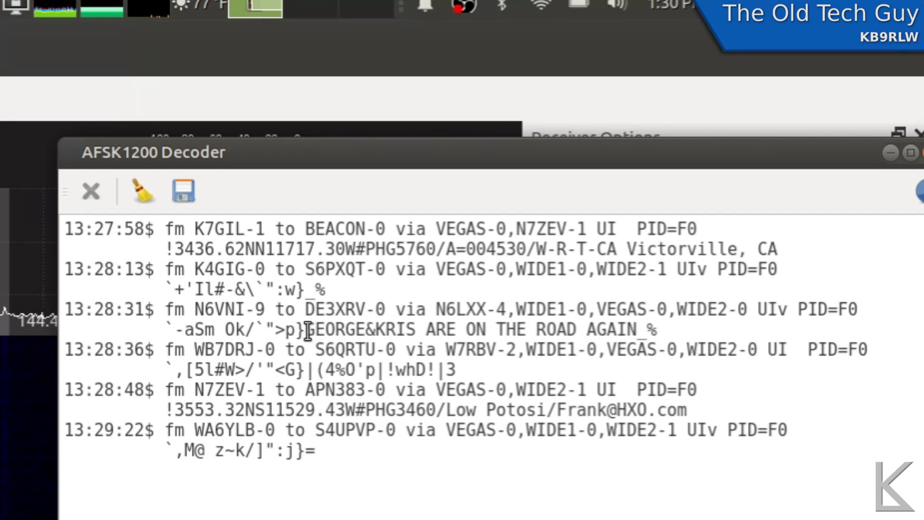
drag(304, 332, 640, 332)
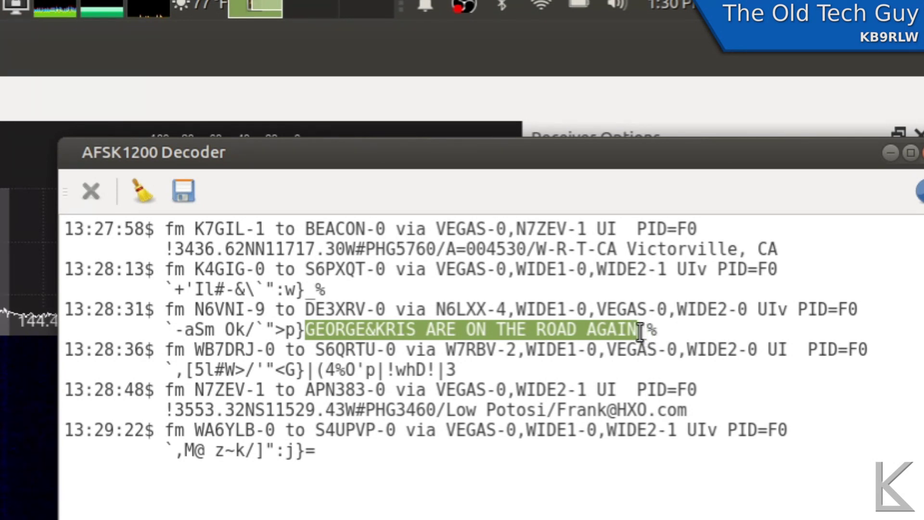
click(552, 327)
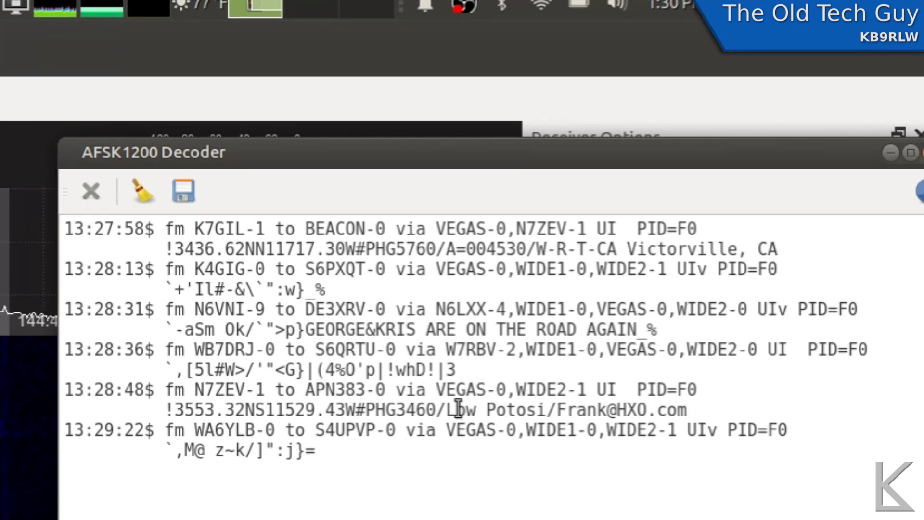
drag(369, 410, 387, 409)
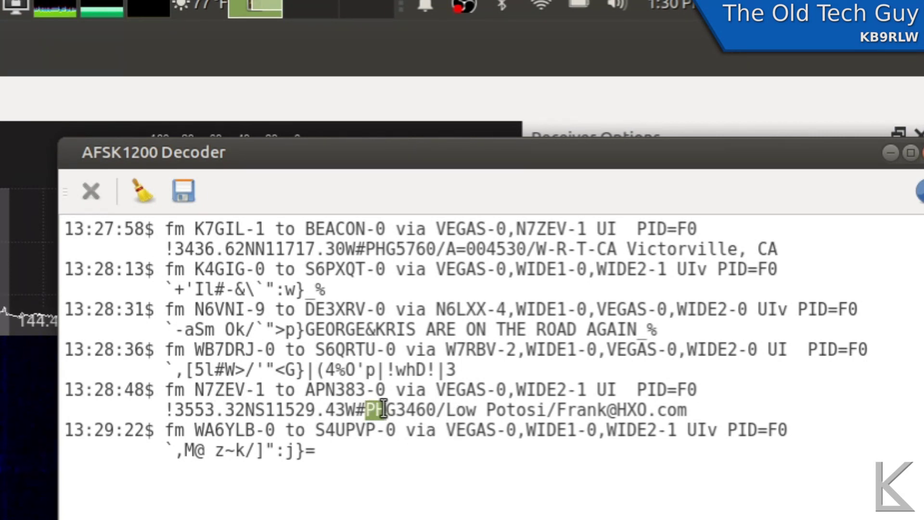
click(416, 396)
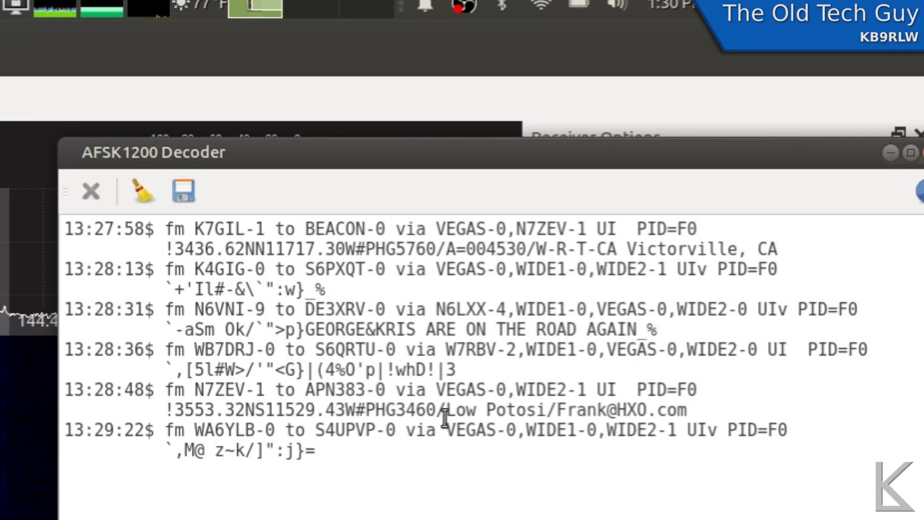
drag(447, 410, 487, 411)
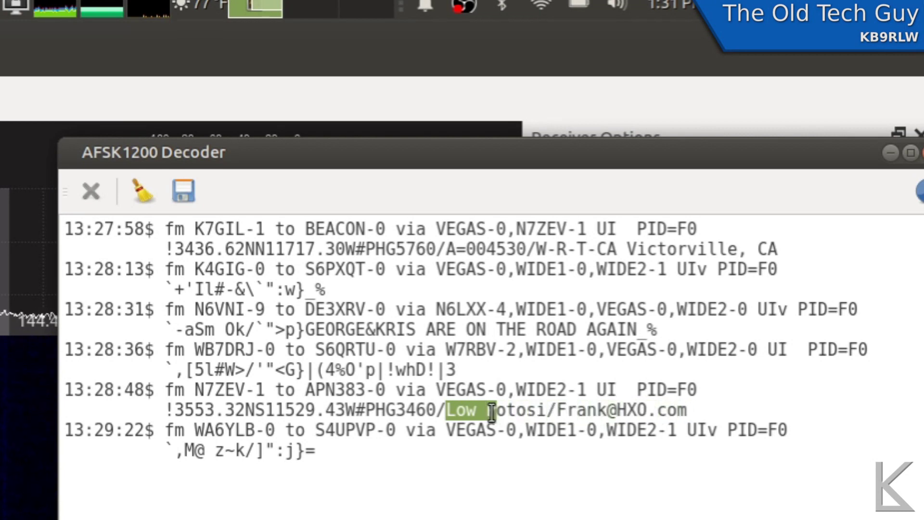
click(489, 412)
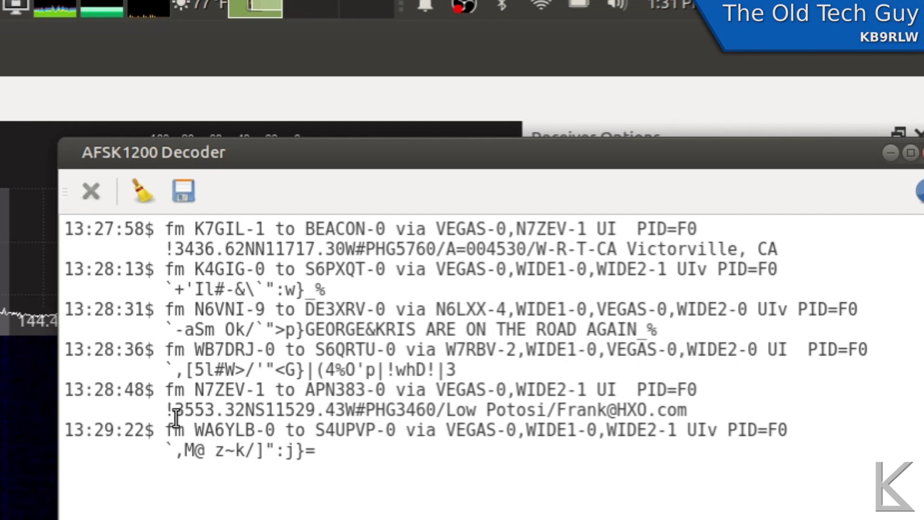
drag(174, 409, 350, 408)
click(406, 405)
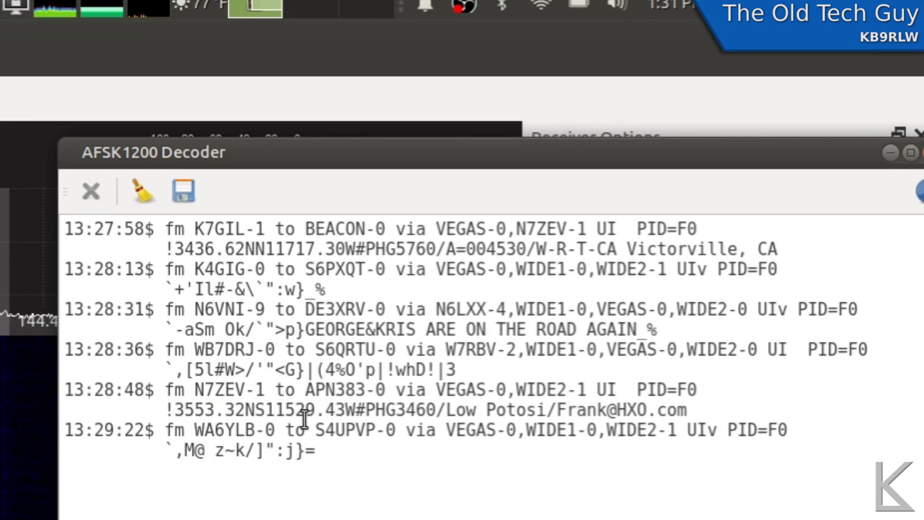